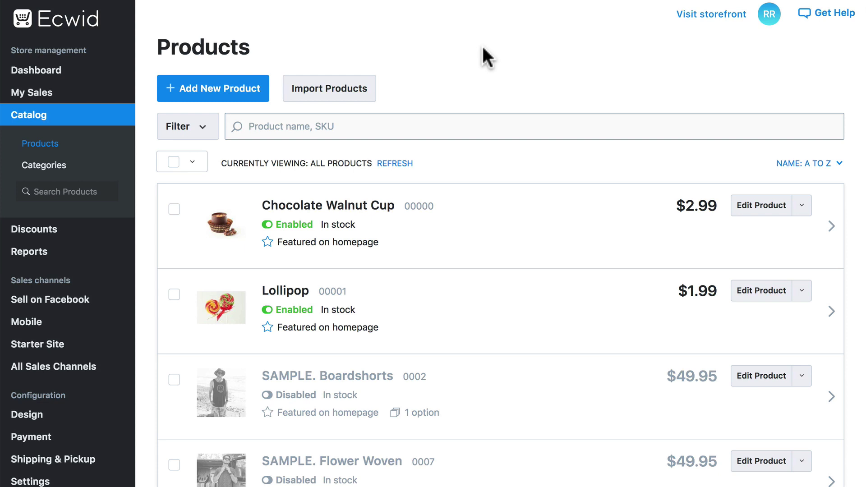
On the Lollipop product's Options tab, add a new option titled 'Gift wrap'
click(289, 294)
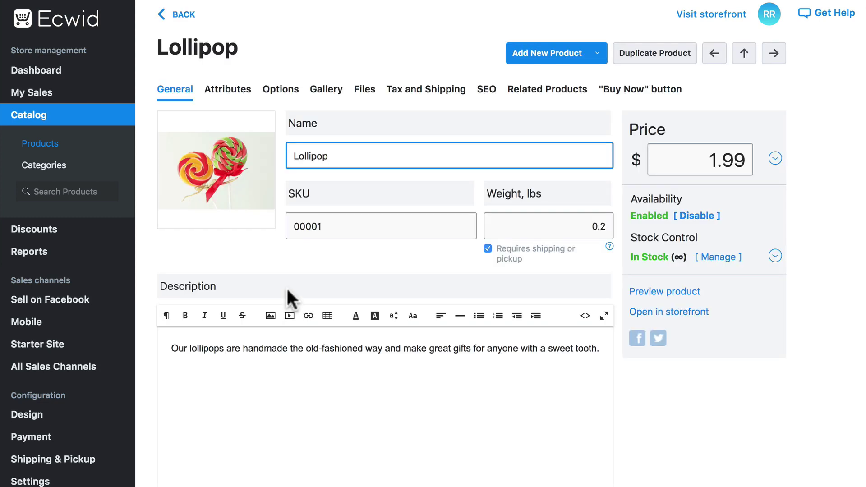
click(281, 90)
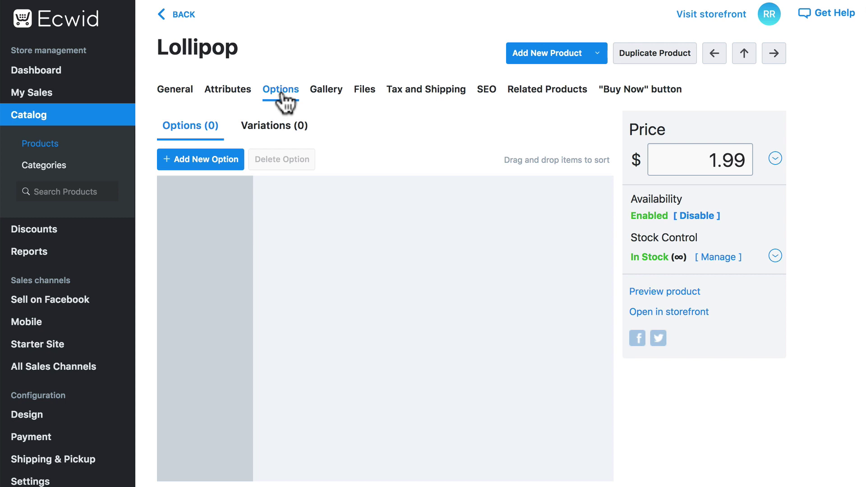
click(215, 173)
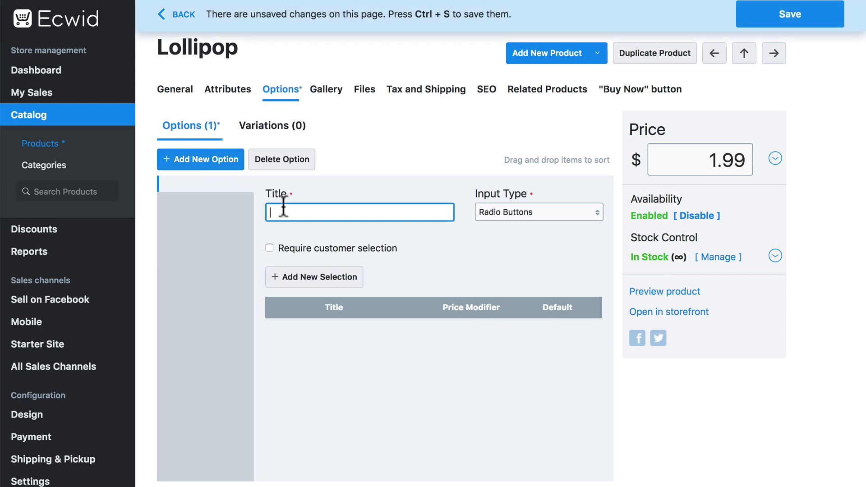
text(Gift wrap)
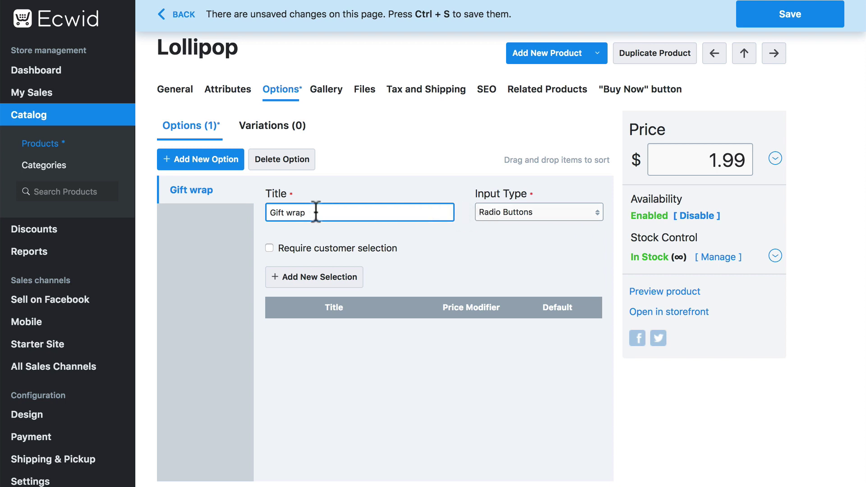
click(534, 212)
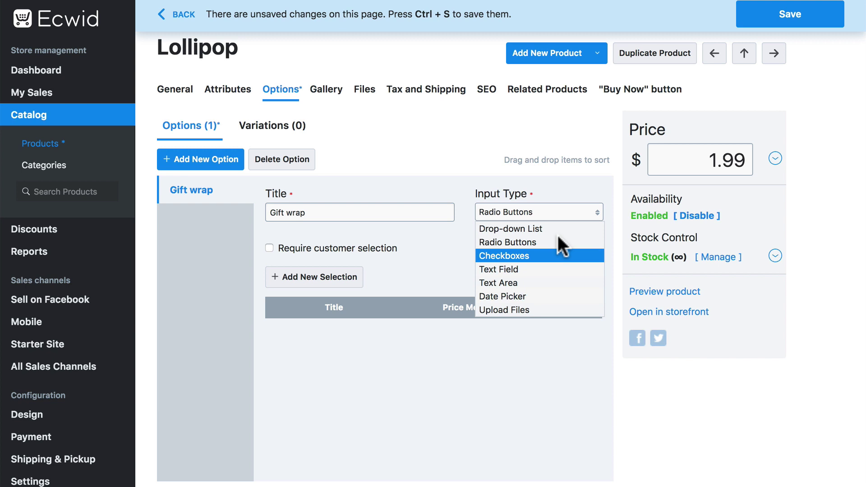
click(579, 211)
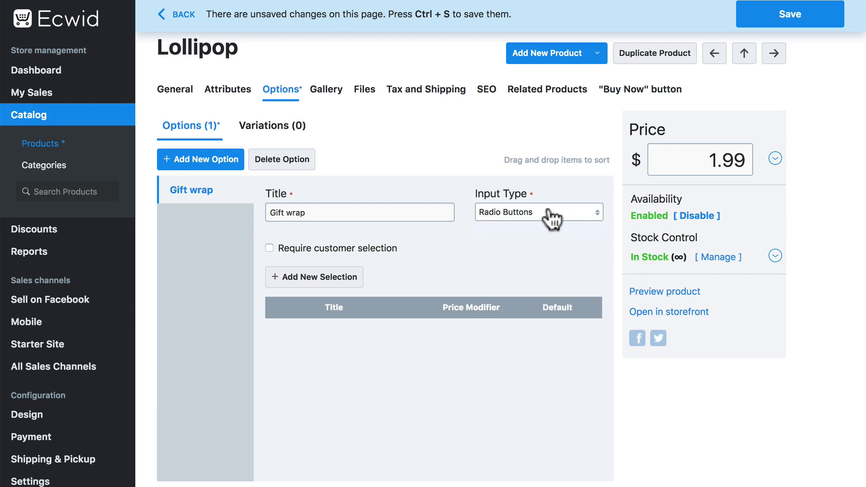
click(597, 215)
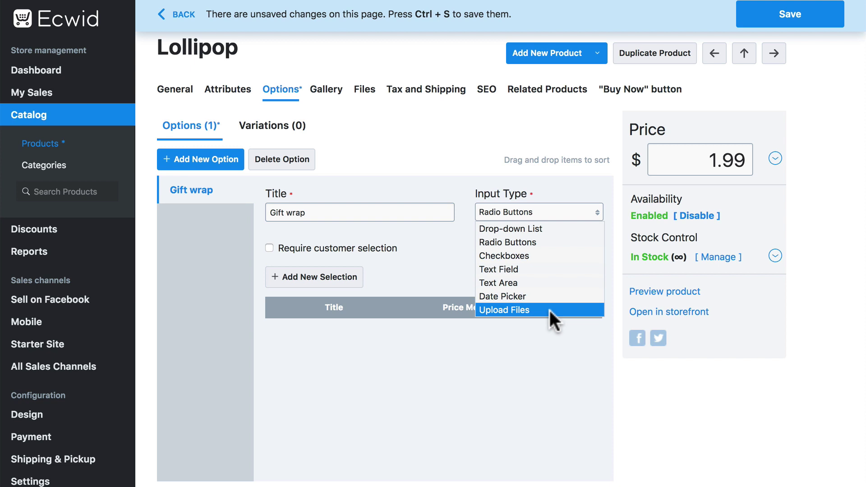
Keep Radio Buttons as Gift wrap's input type and add a first selection 'No'
click(536, 241)
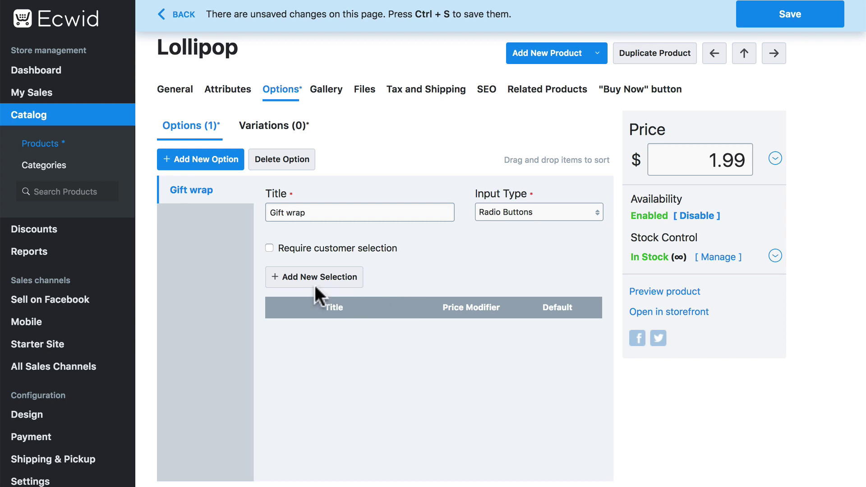
click(297, 281)
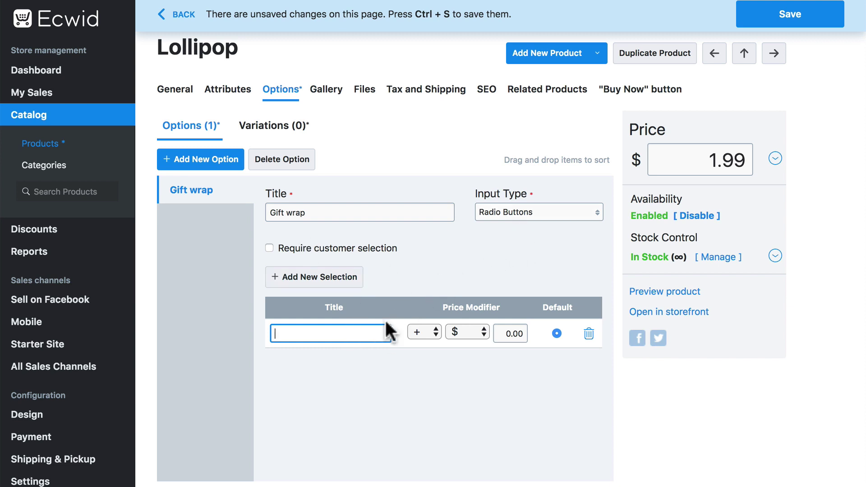
text(No)
Add a Gift wrap selection 'Yes' with a +$1.00 price modifier
click(290, 279)
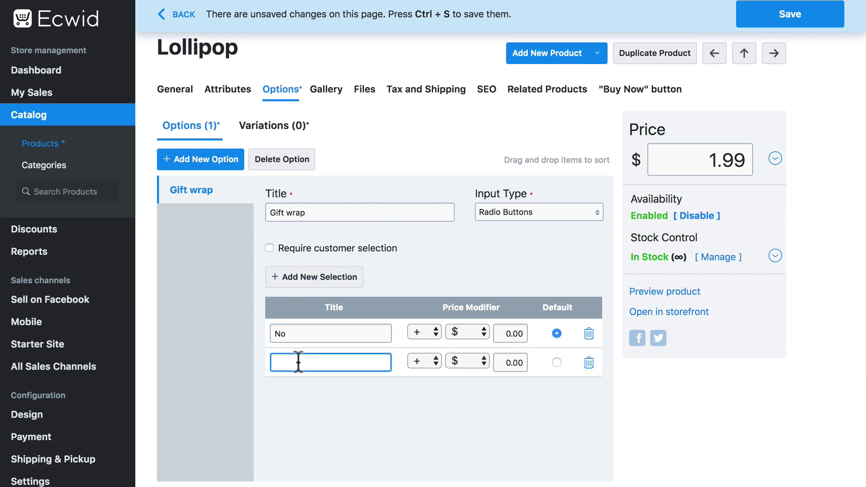
text(Yes)
click(424, 361)
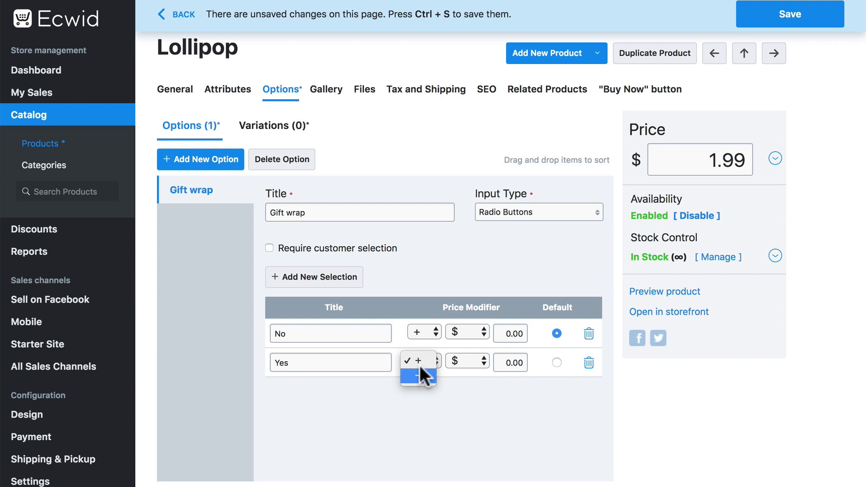
click(417, 360)
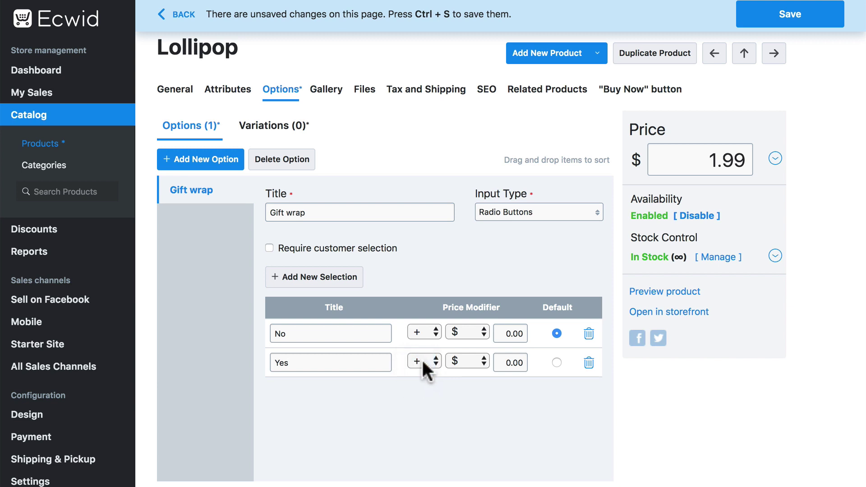
click(473, 363)
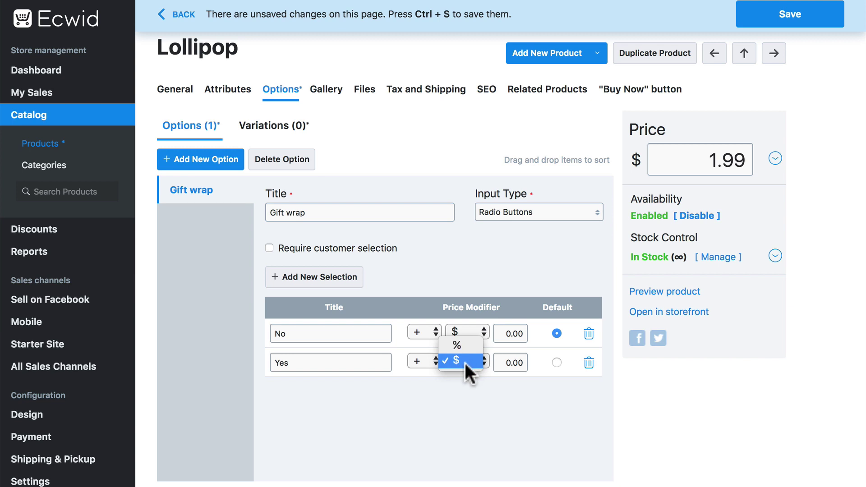
click(455, 360)
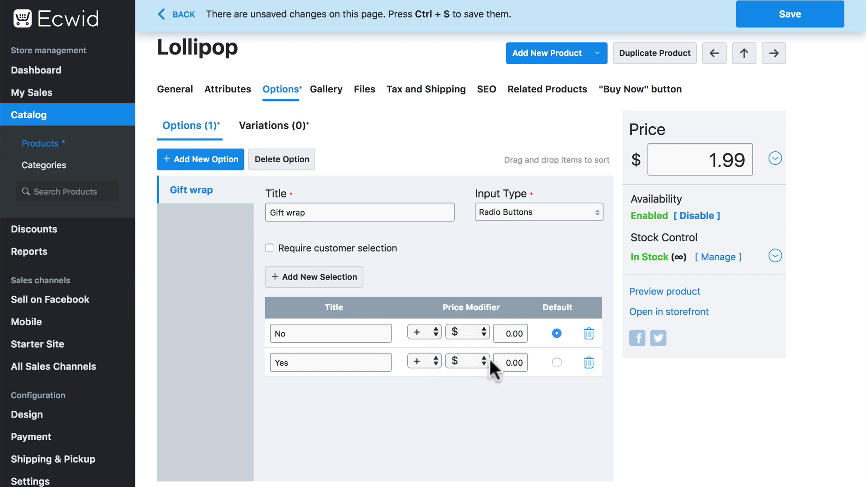
click(509, 363)
key(BackSpace)
text(1)
Confirm the 1.00 surcharge and save the Lollipop product
click(545, 391)
scroll(521, 418, down, 2)
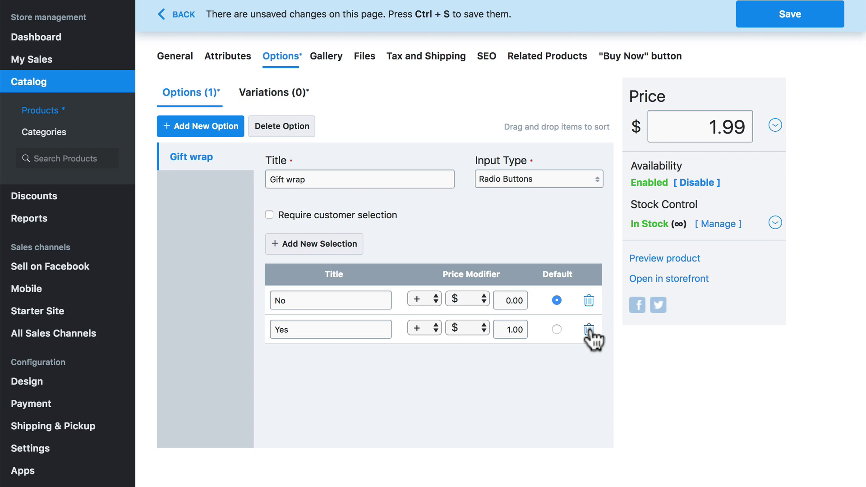
click(772, 16)
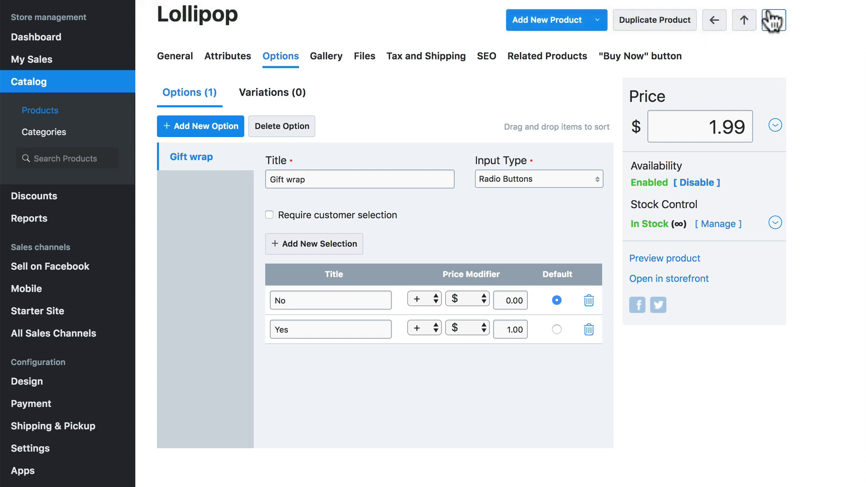
Add a 'Gift message' option with Text Area input, then create a third option
click(187, 131)
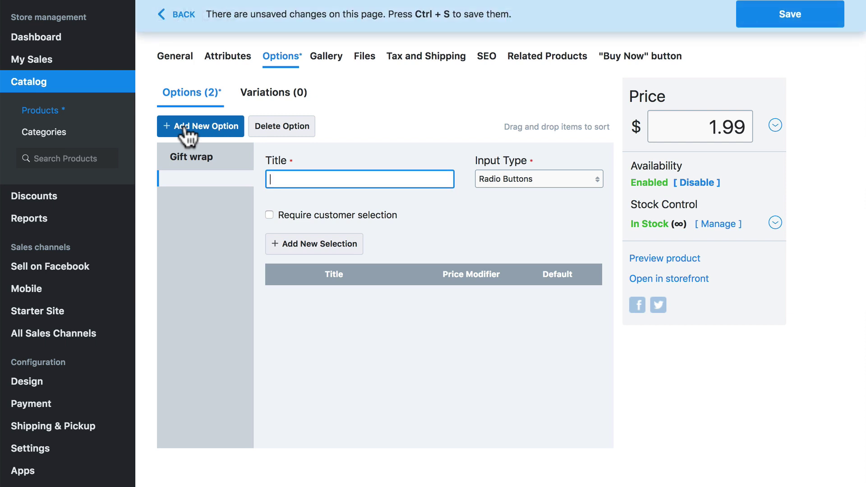
text(Gift message)
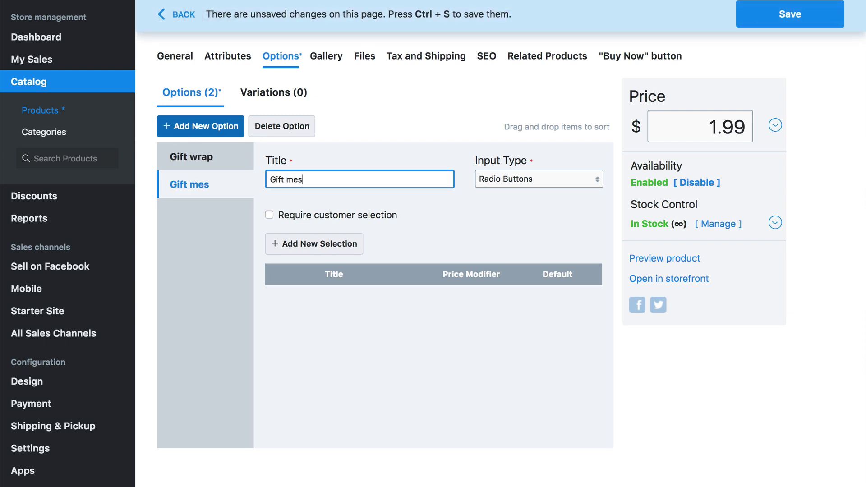
click(513, 180)
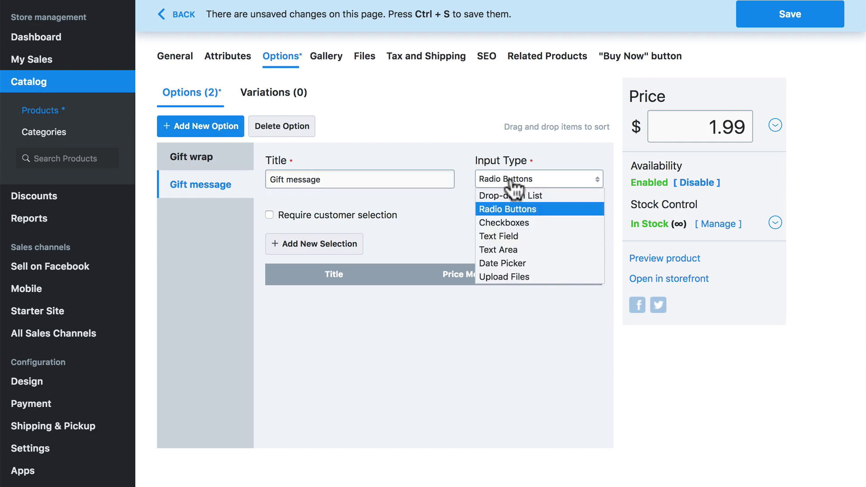
click(520, 247)
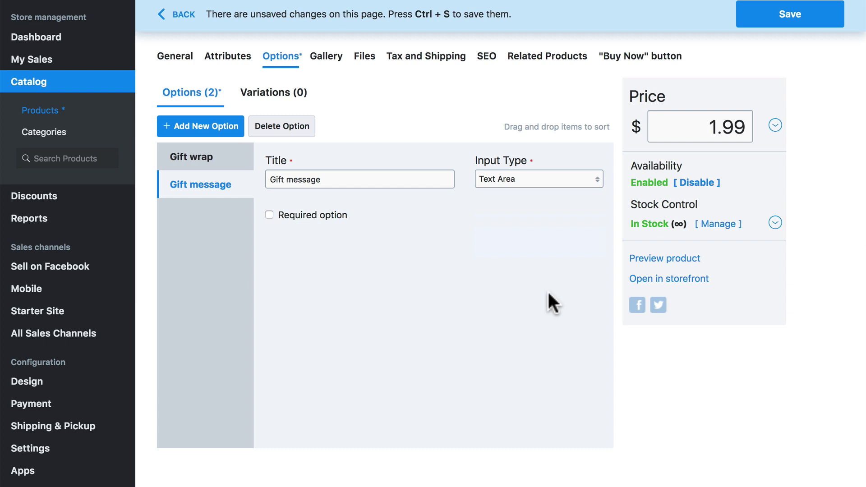
click(195, 129)
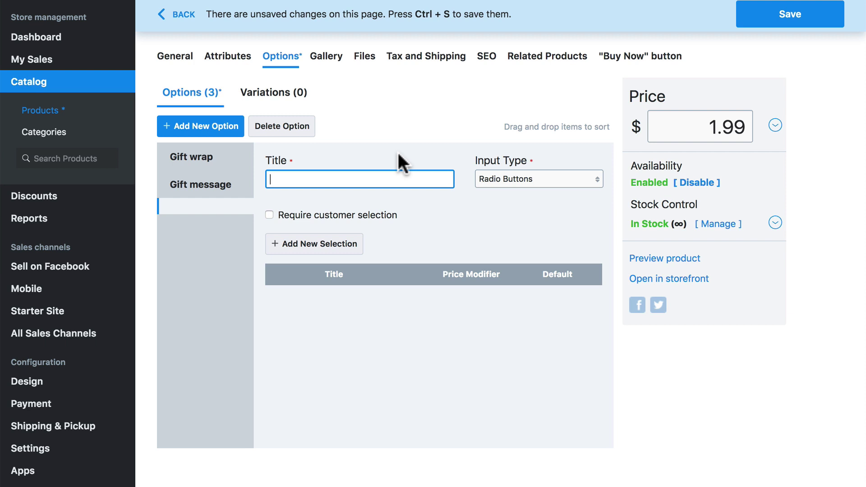
Title the third option 'Preferred shipping date', set it to Date Picker, and save
text(Pre)
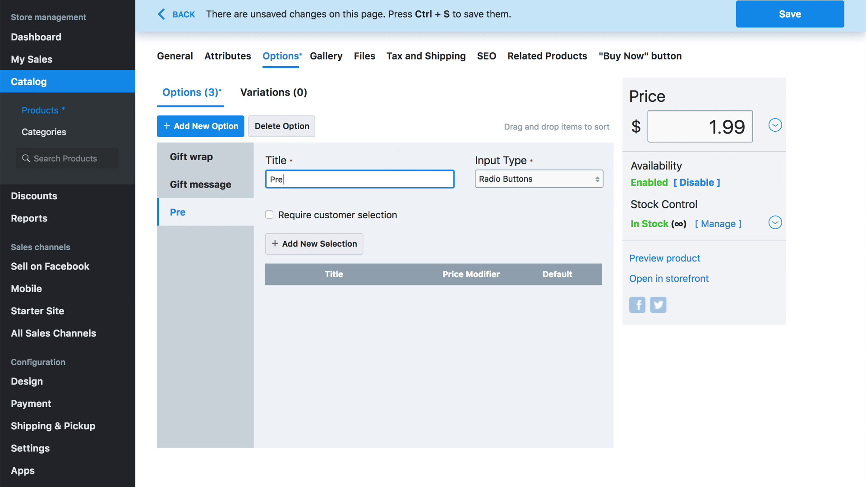
text(ferred shipping date)
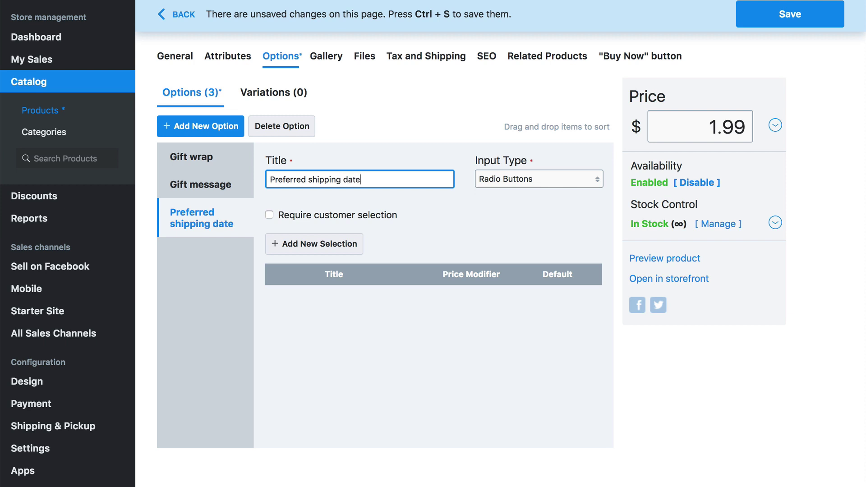
click(535, 181)
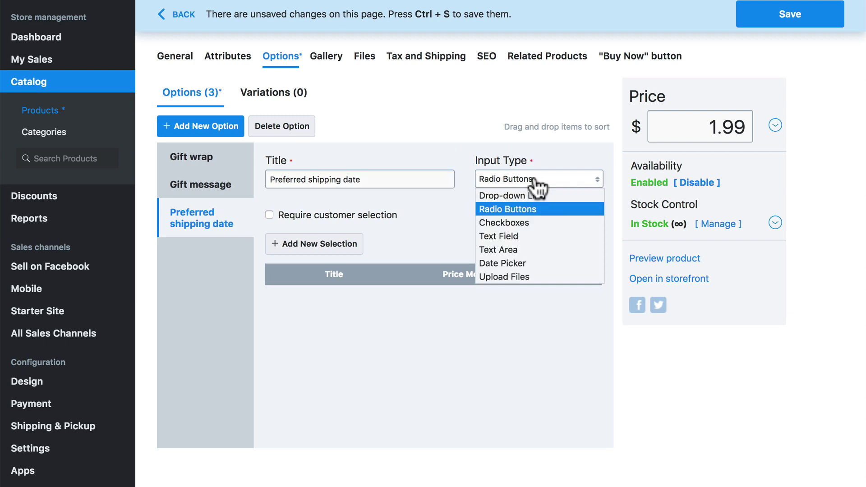
click(514, 264)
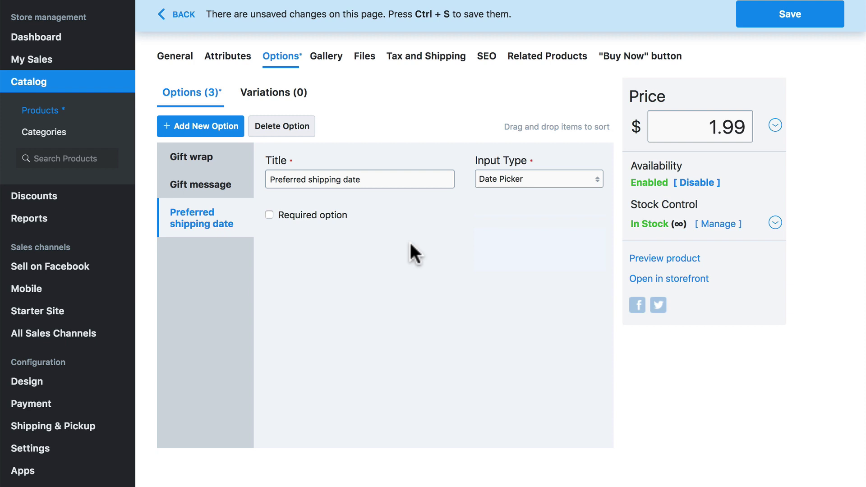
click(787, 26)
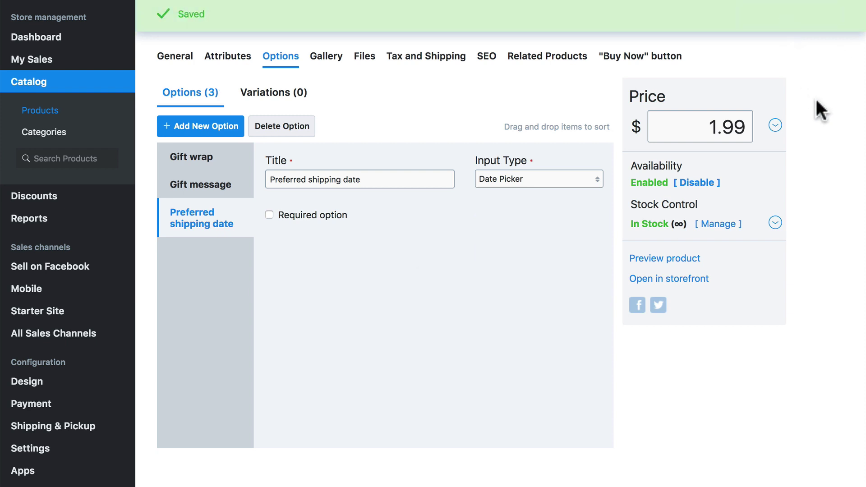
click(679, 260)
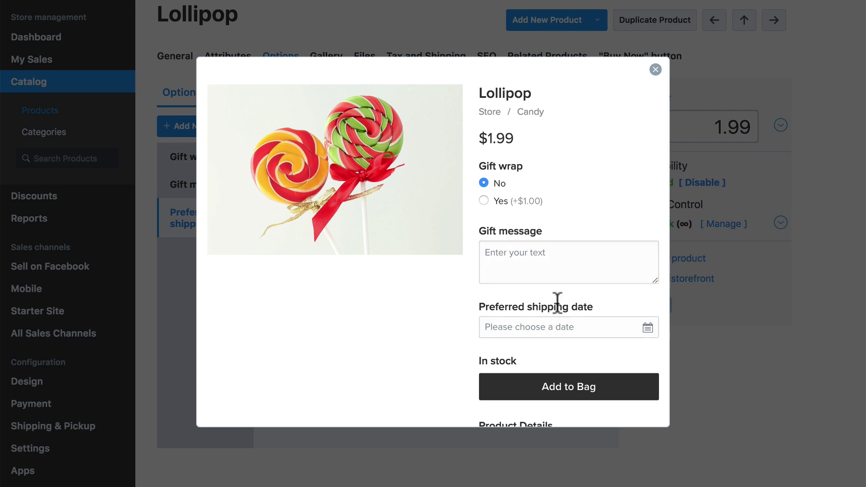
scroll(558, 164, down, 2)
scroll(553, 181, down, 2)
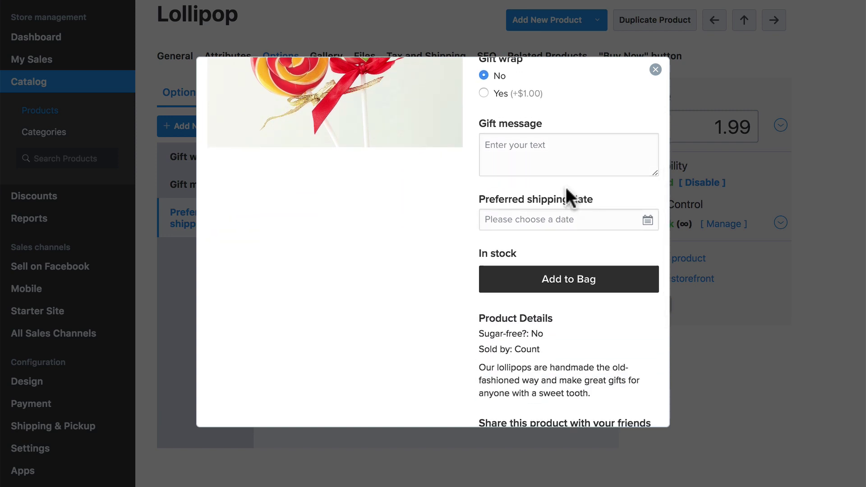
scroll(565, 188, up, 3)
scroll(566, 188, up, 1)
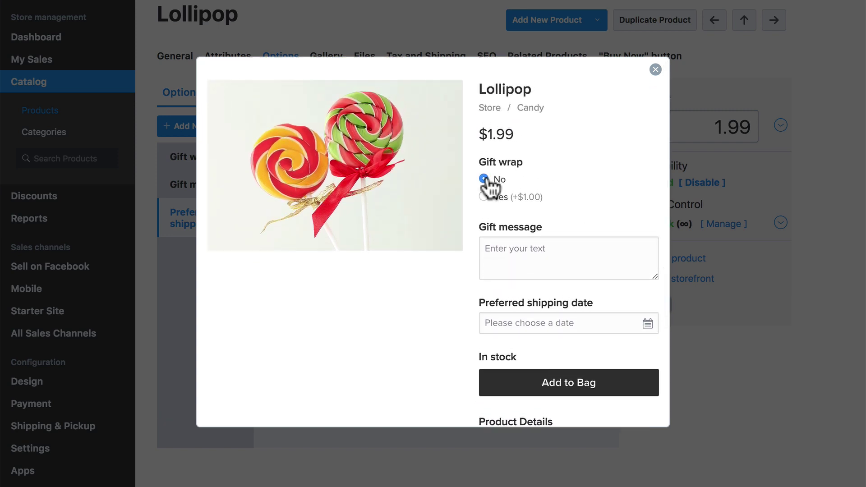
click(483, 197)
click(484, 179)
click(483, 197)
click(483, 179)
click(545, 250)
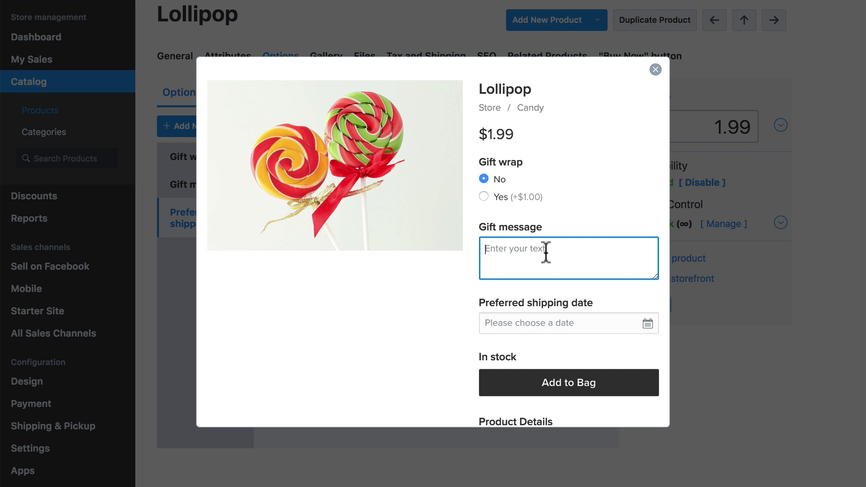
text(Happy Birthday!)
scroll(562, 197, down, 2)
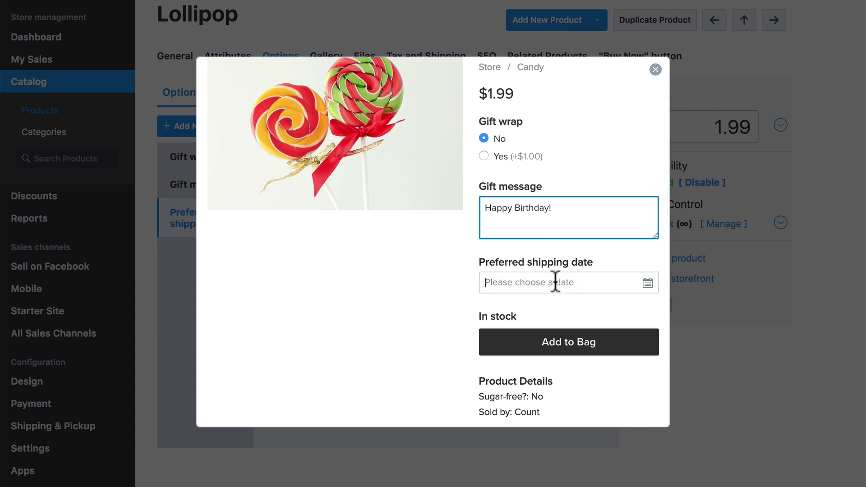
click(555, 281)
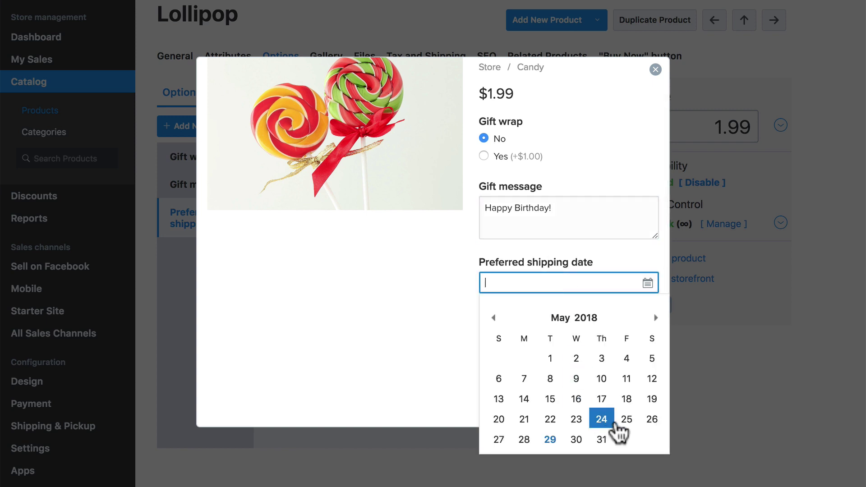
click(656, 318)
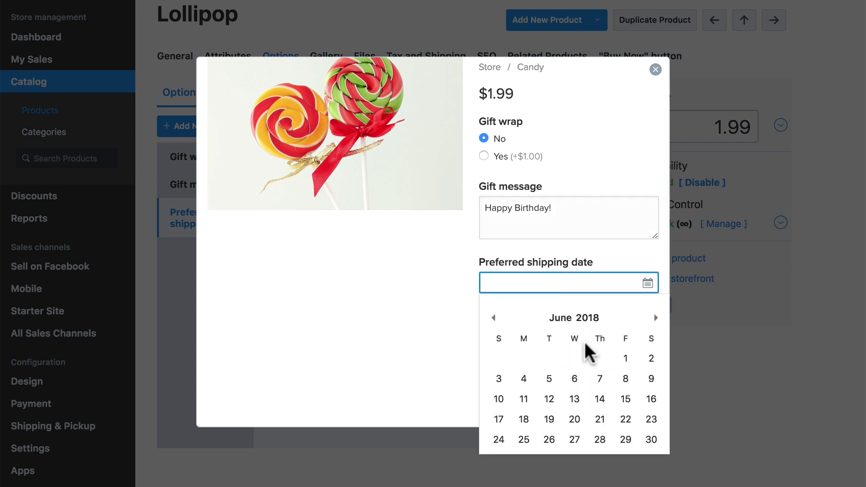
click(627, 364)
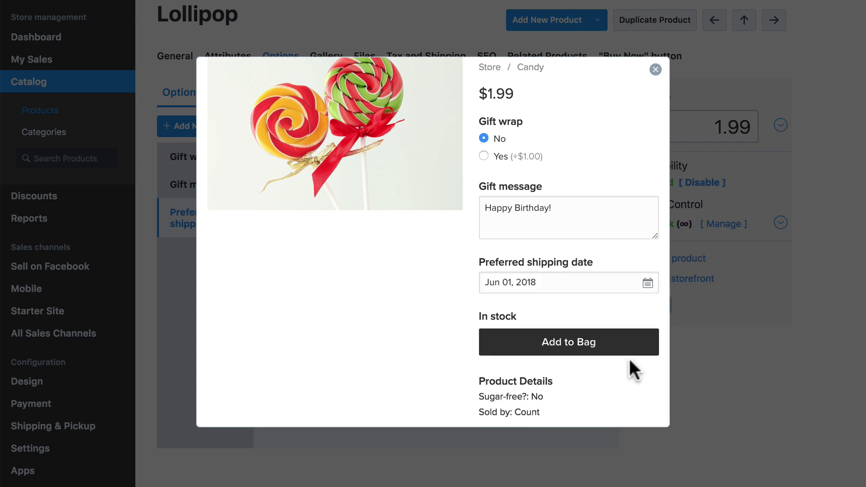
scroll(630, 362, down, 2)
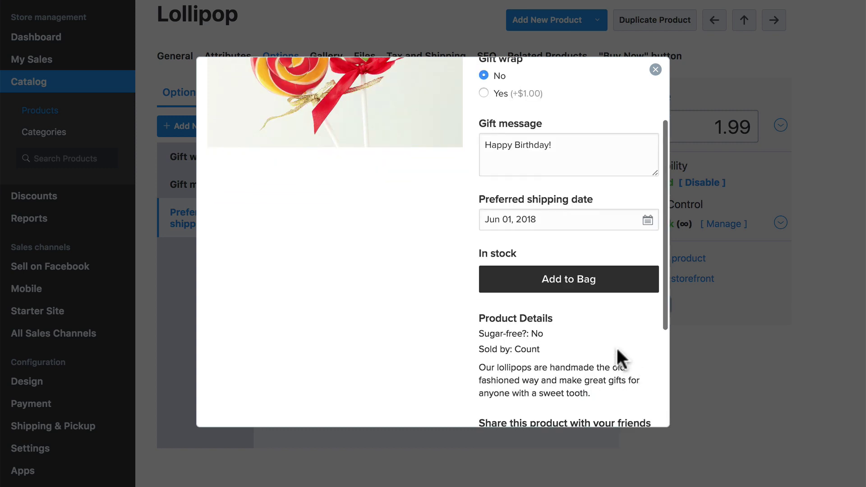
scroll(598, 307, down, 3)
scroll(586, 270, up, 1)
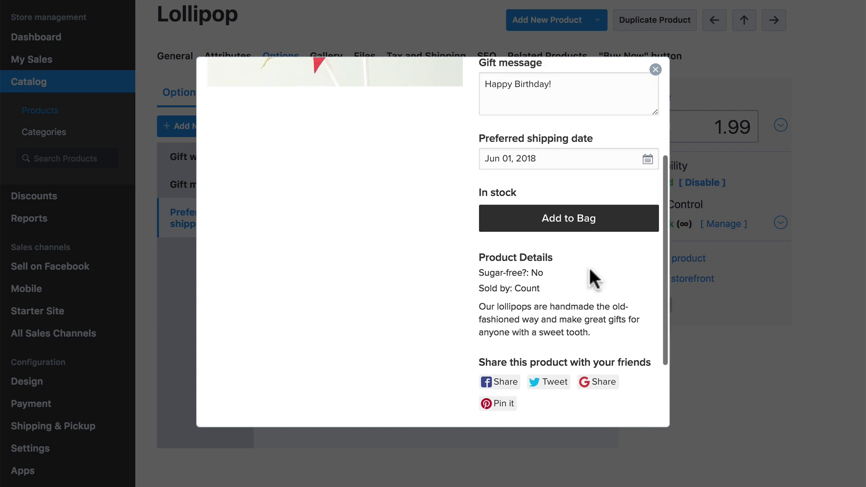
scroll(599, 269, up, 5)
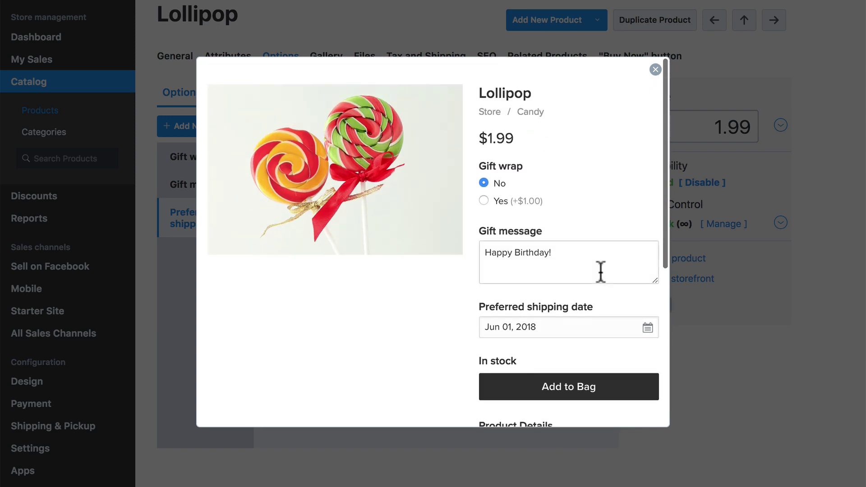
click(655, 70)
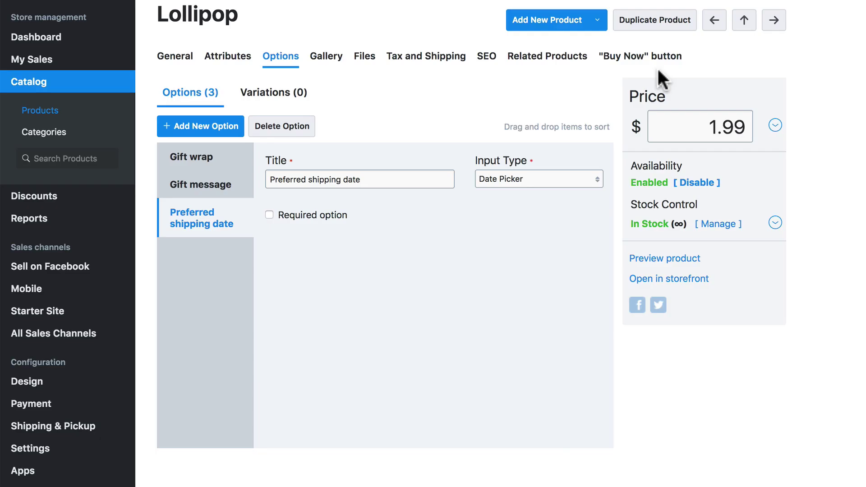